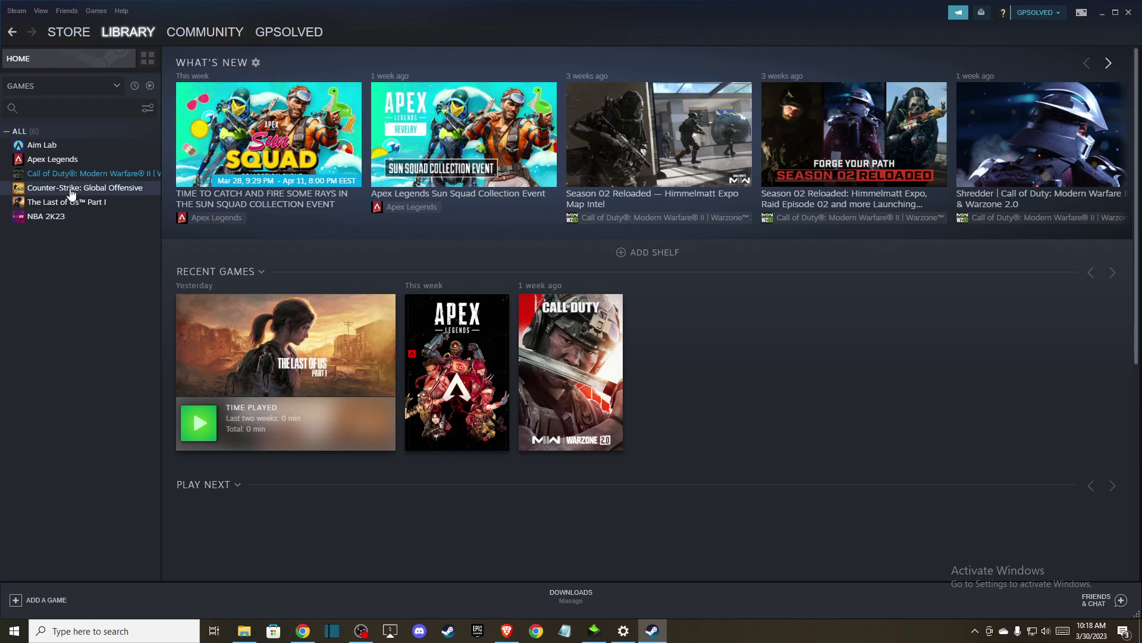
- Open Steam's Settings window from the Steam client menu
left_click(19, 13)
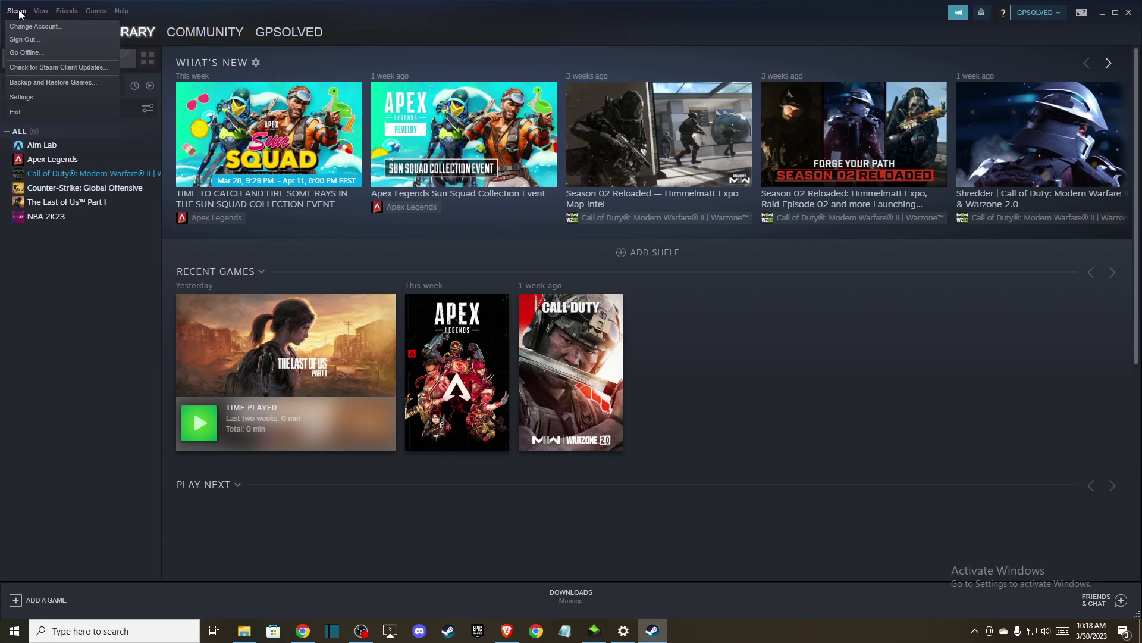
left_click(31, 97)
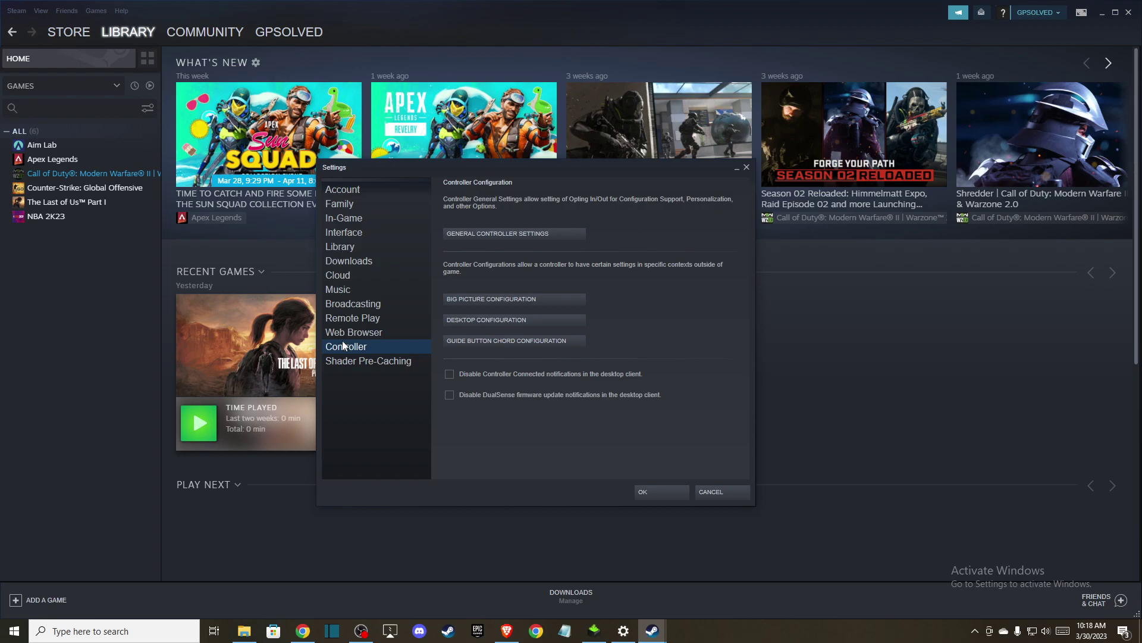
- In General Controller Settings, change the controller shutdown time to Never
left_click(477, 232)
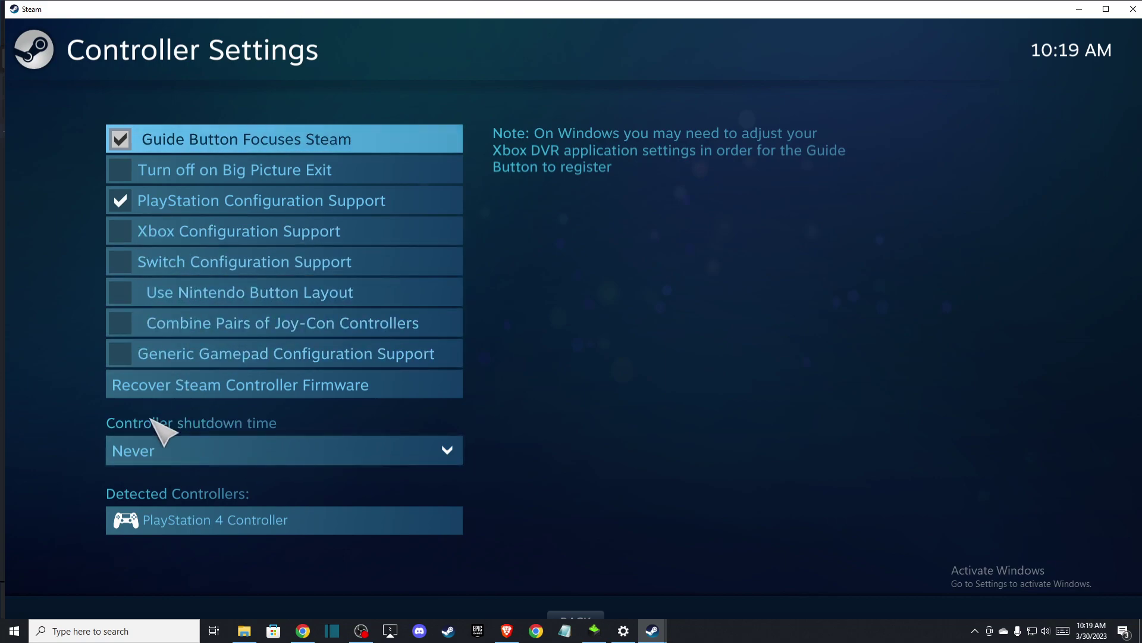
left_click(206, 452)
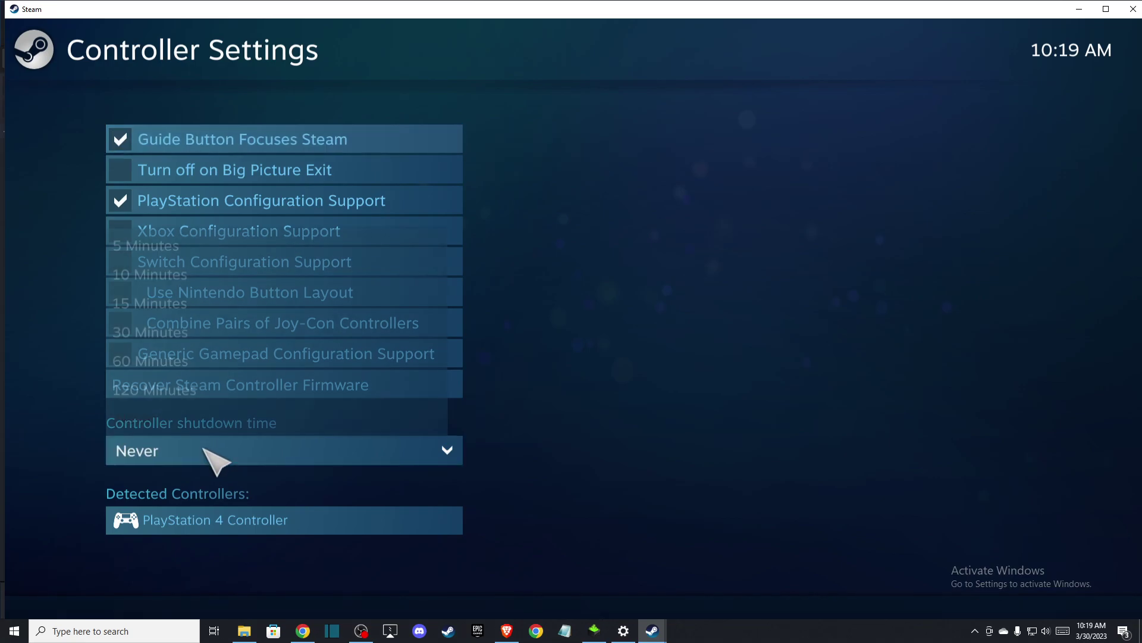
left_click(156, 246)
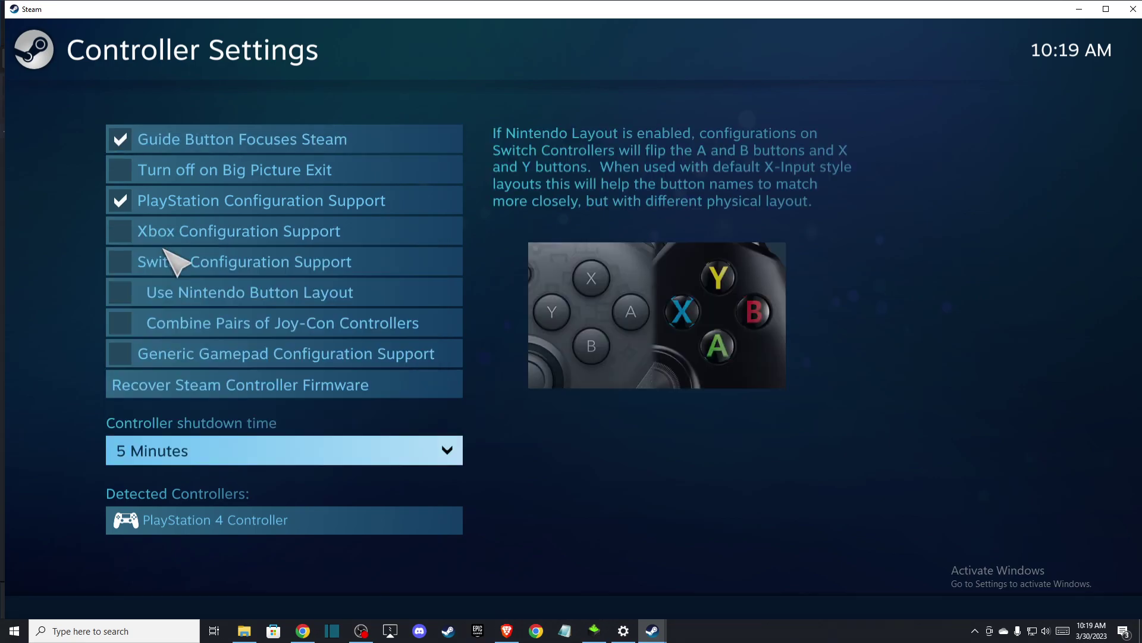
left_click(189, 454)
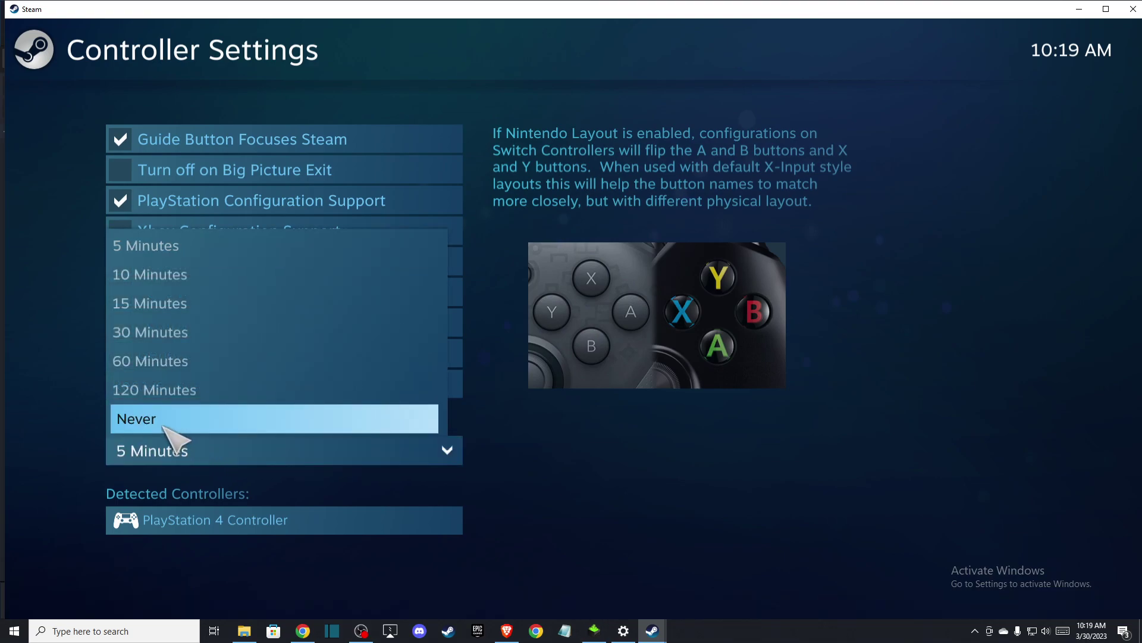
left_click(175, 419)
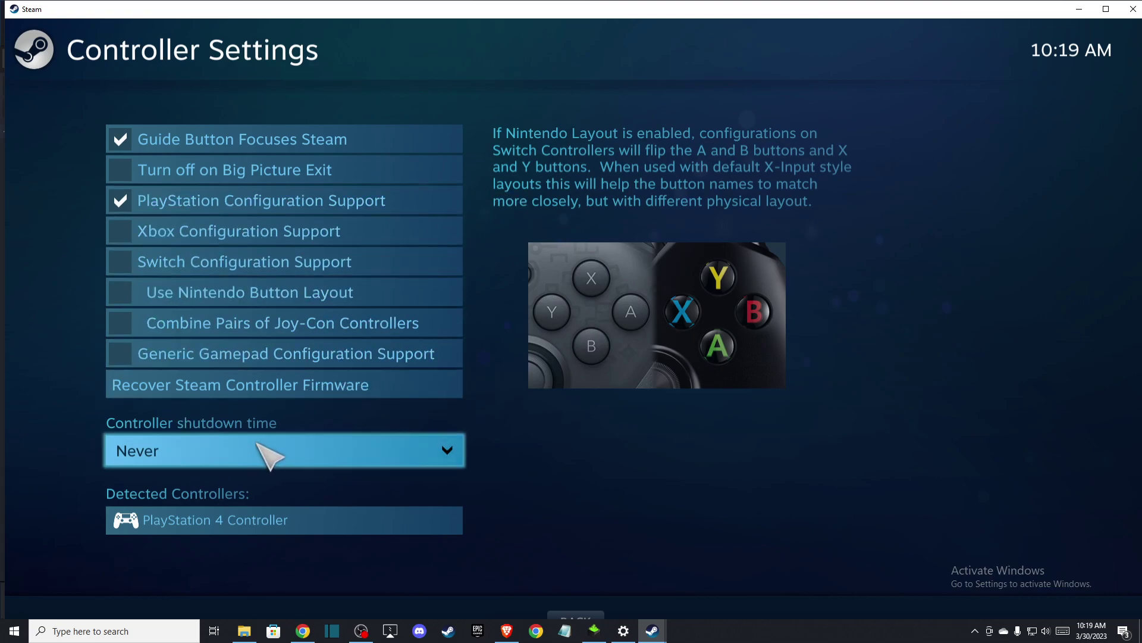
- Close Settings and set The Last of Us Part I's Steam Input override to Disabled
key("Escape")
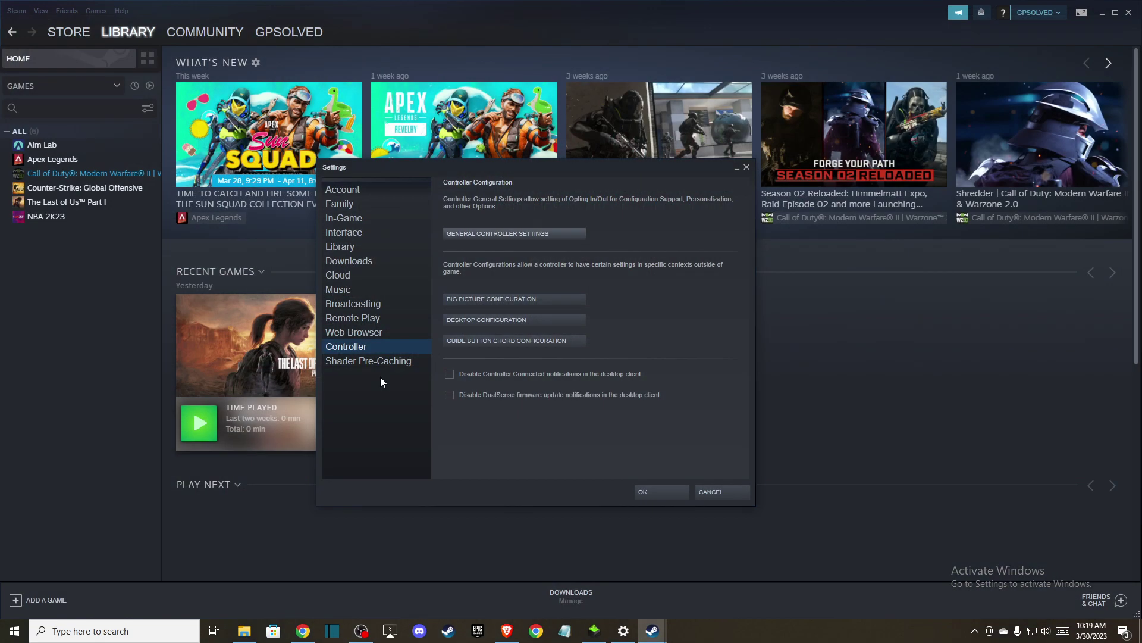
key("Escape")
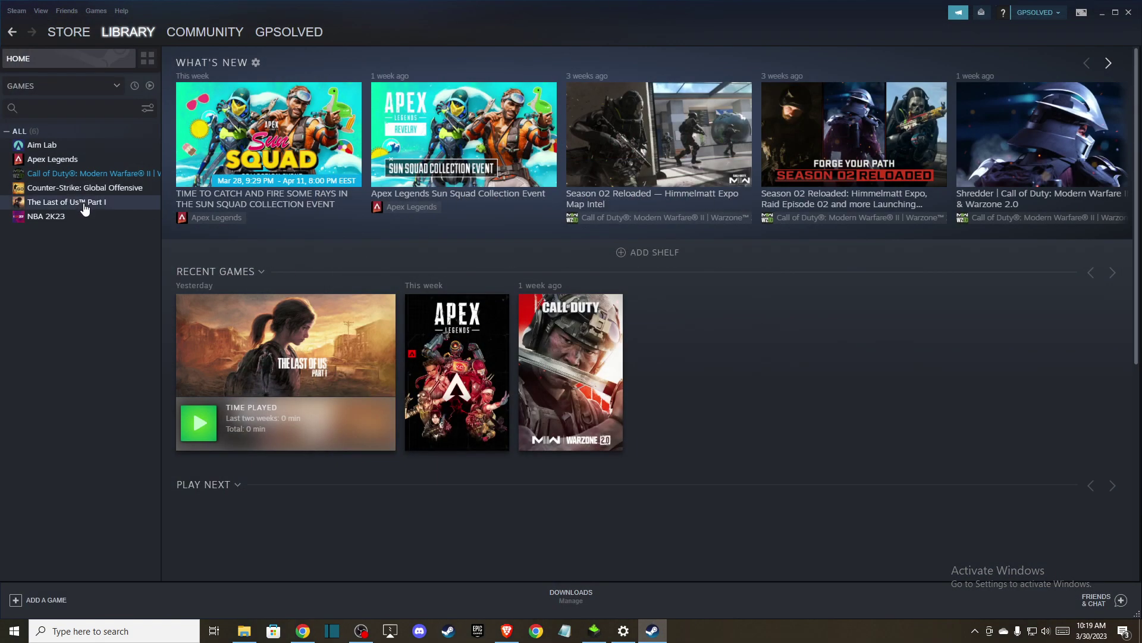
right_click(85, 206)
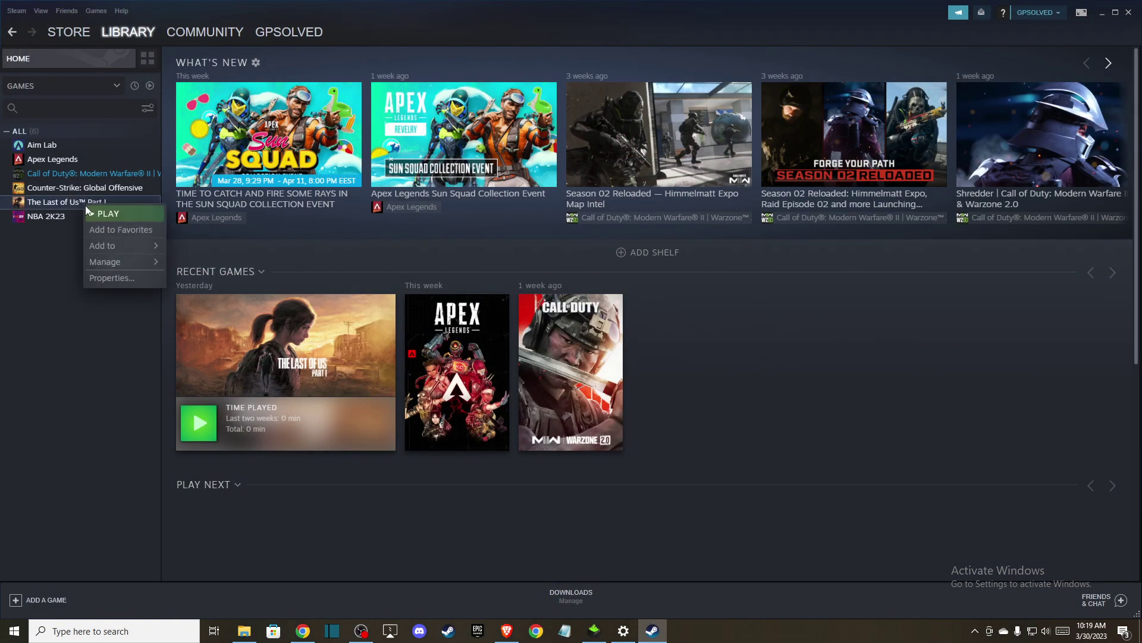
left_click(118, 280)
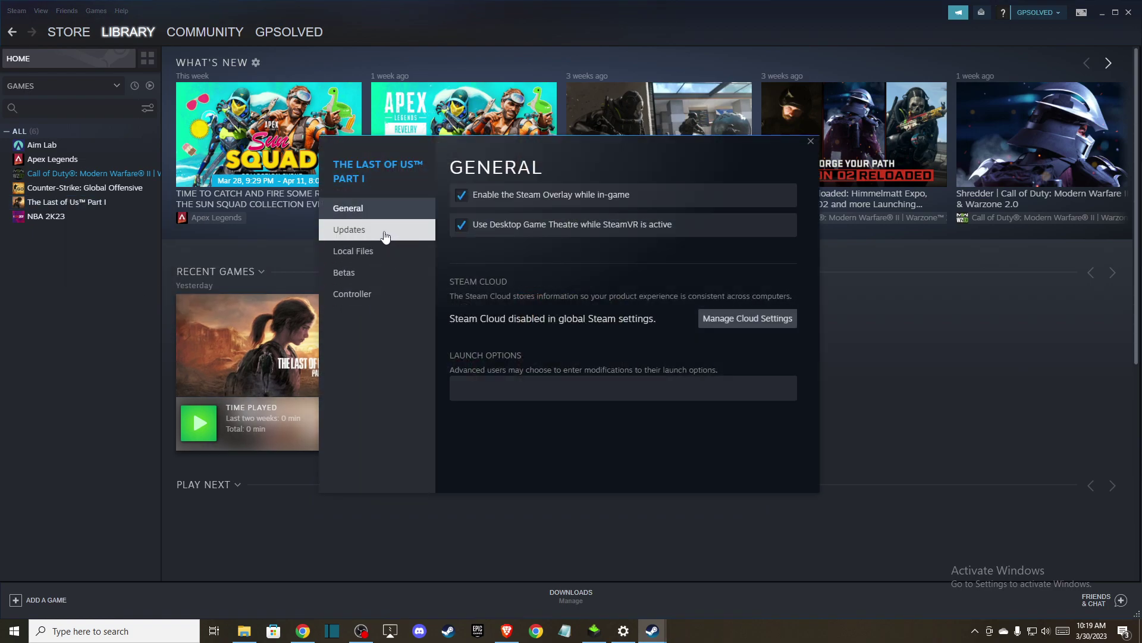
left_click(369, 295)
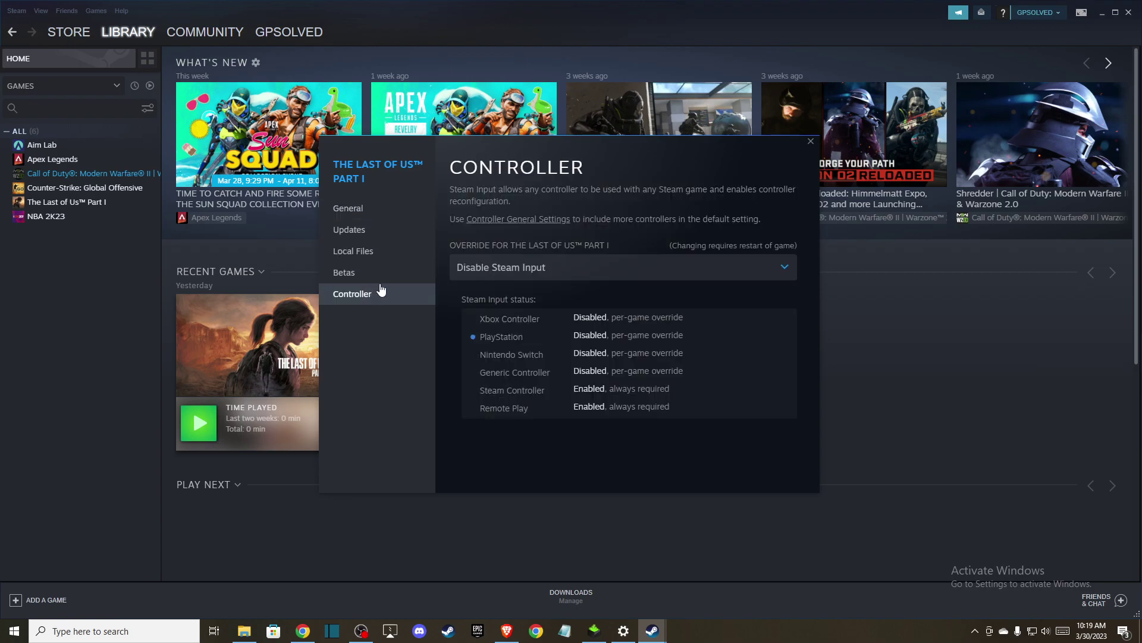
left_click(525, 268)
left_click(518, 301)
- Close the game's Properties and exit Big Picture Mode from the Power menu
left_click(811, 142)
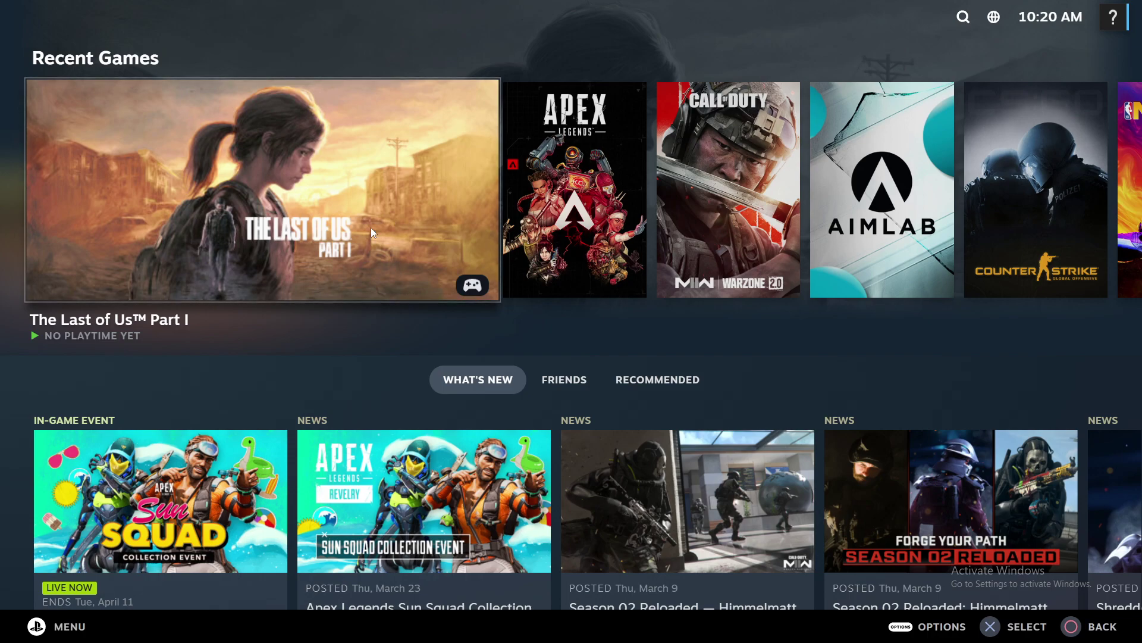
key("ctrl+1")
left_click(100, 462)
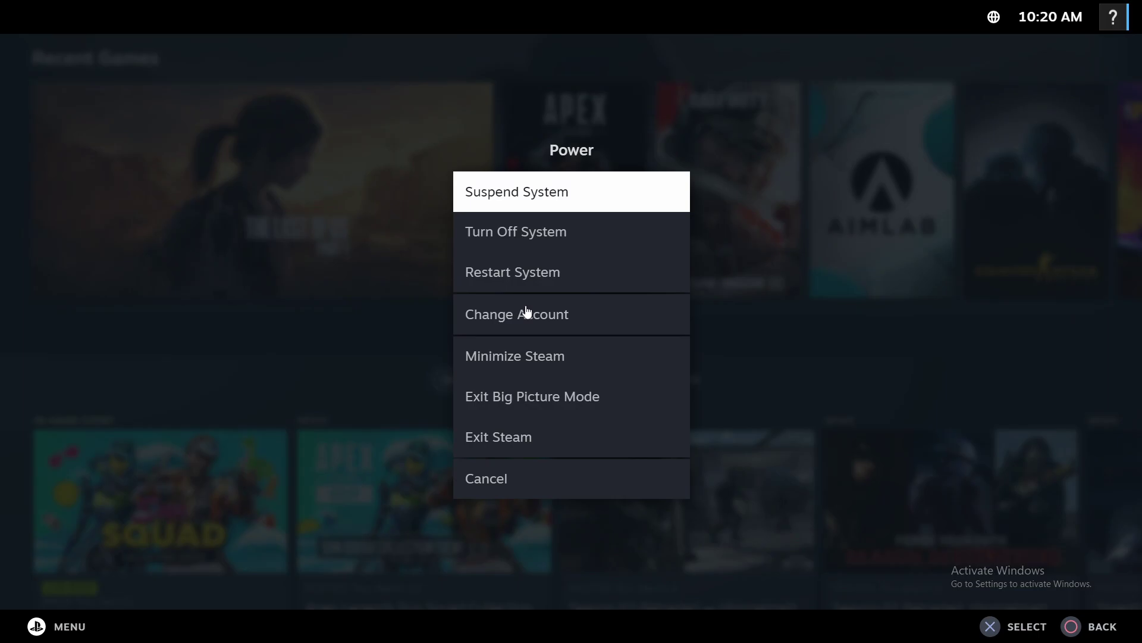
left_click(512, 393)
mouse_move(128, 31)
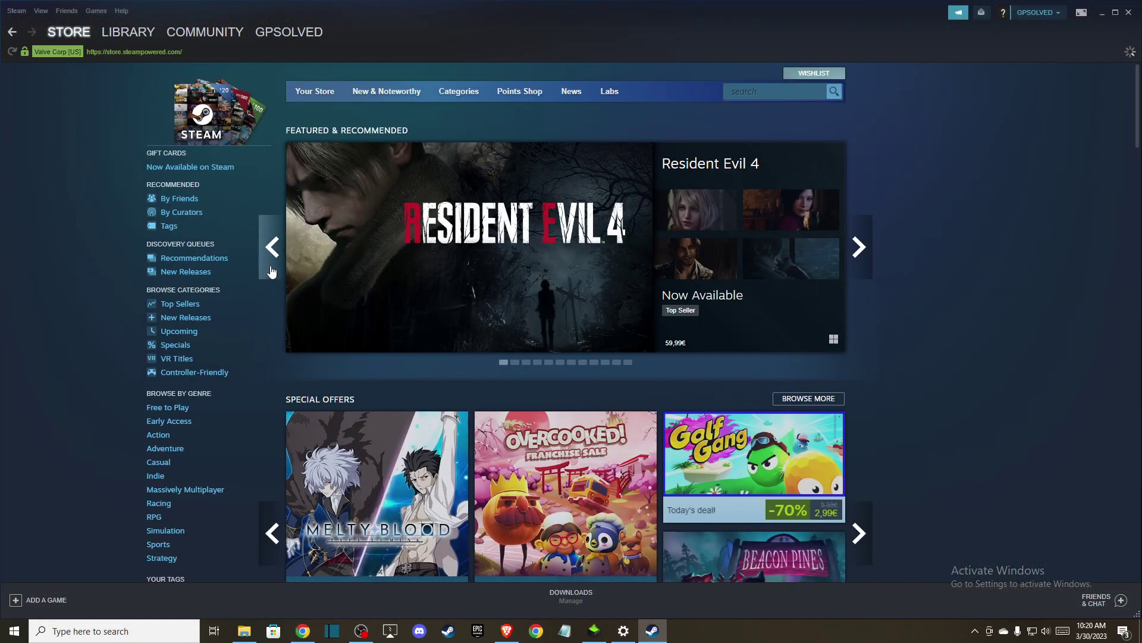
- From the Library, view The Last of Us Part I's Local Files properties, then close them
left_click(126, 34)
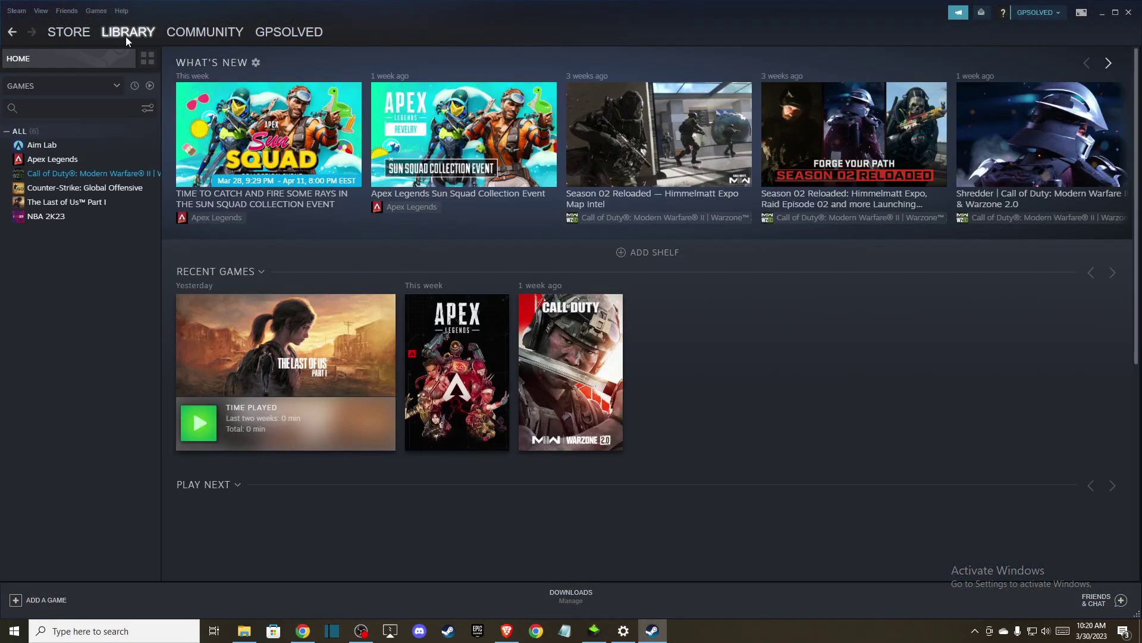
right_click(44, 204)
left_click(77, 276)
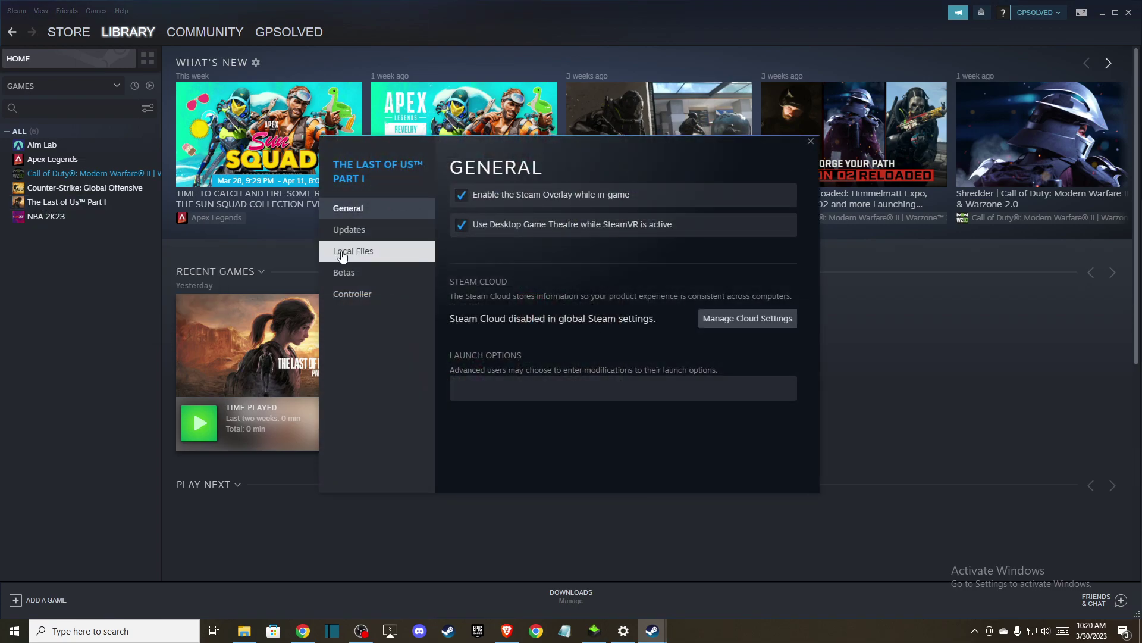
left_click(345, 254)
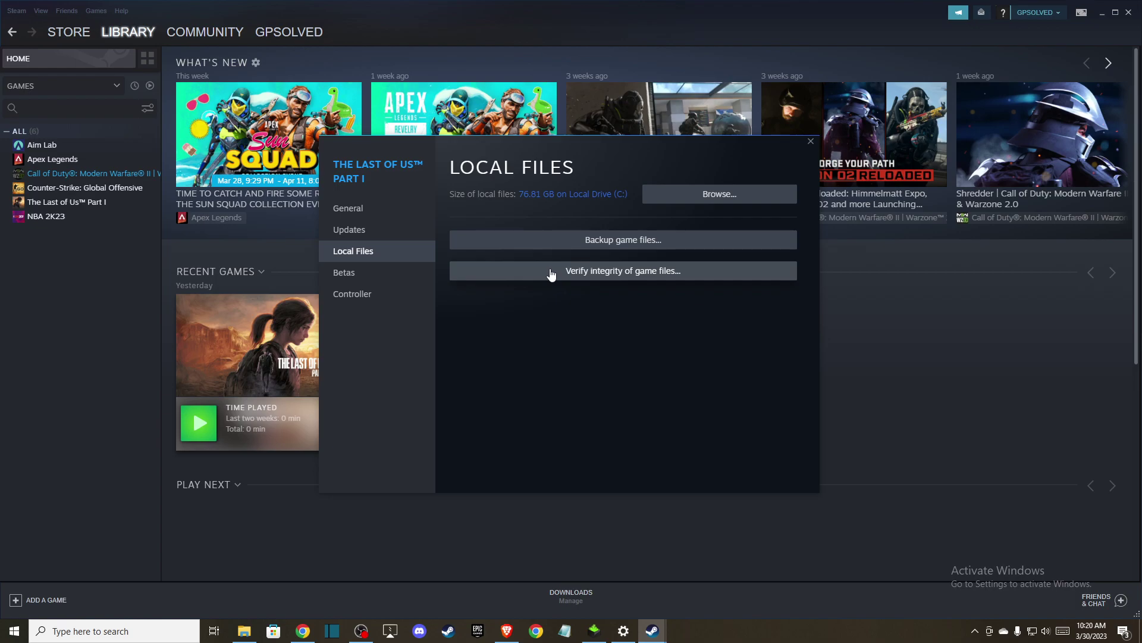
left_click(812, 144)
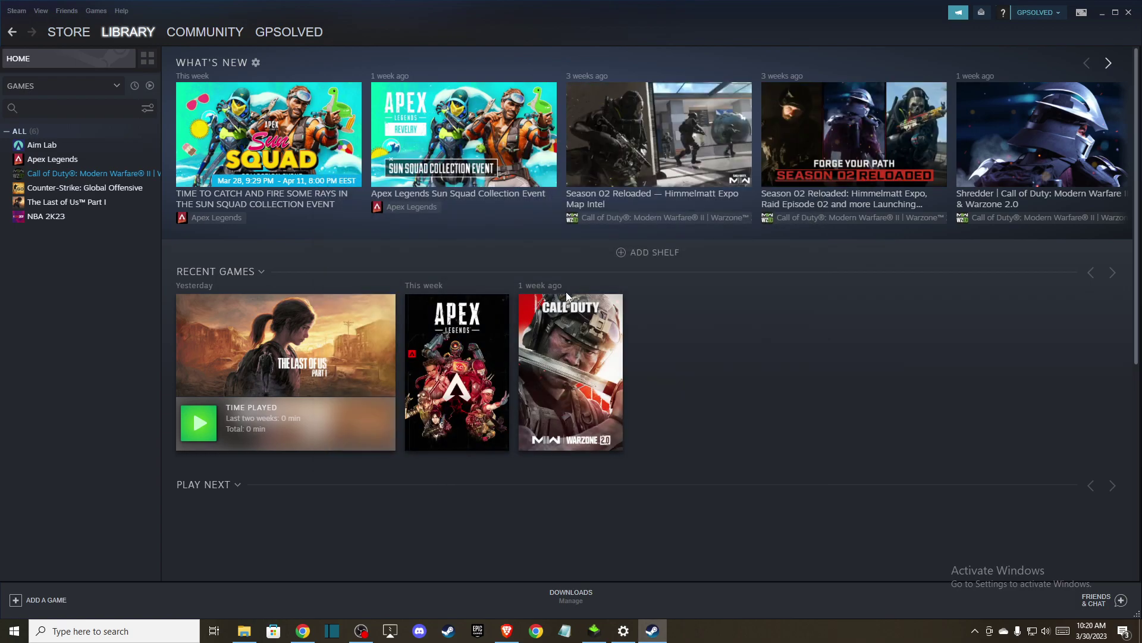